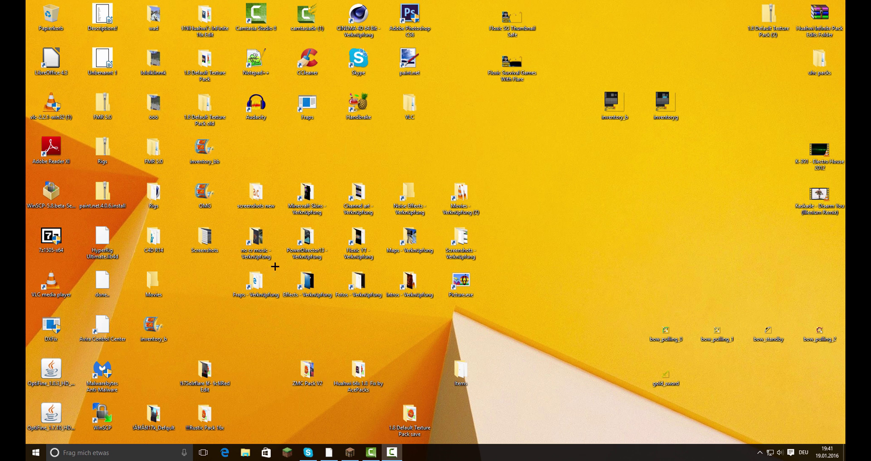
Browse ZMC Pack V2 > assets > minecraft > textures > gui and select the icons image
double_click(306, 369)
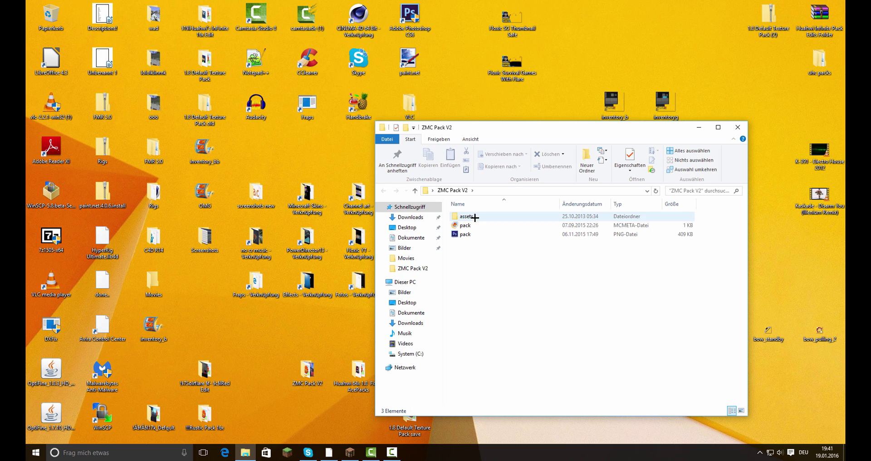
double_click(470, 216)
double_click(471, 216)
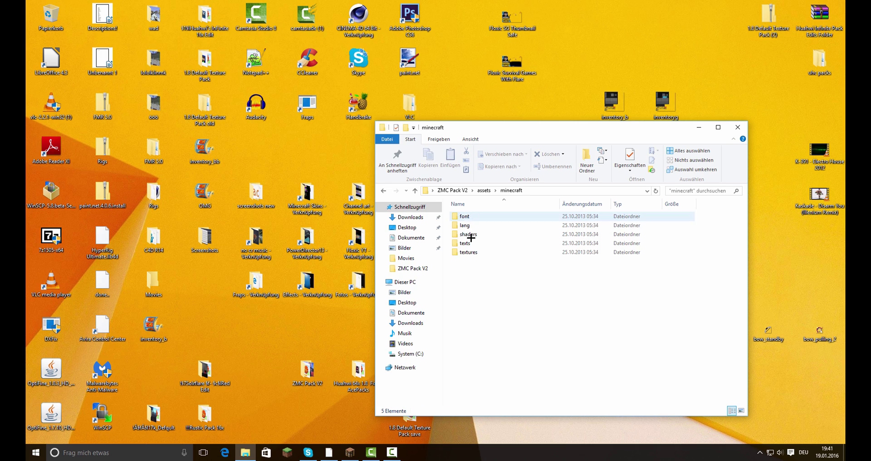
double_click(467, 247)
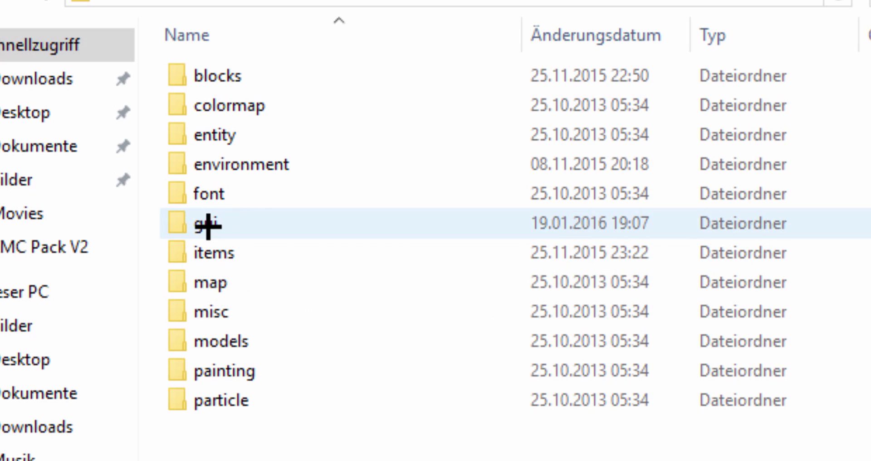
double_click(205, 224)
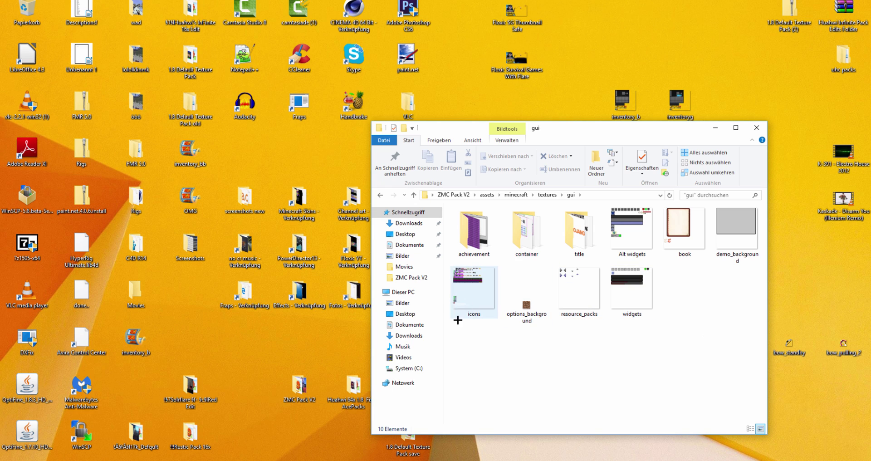
left_click(469, 284)
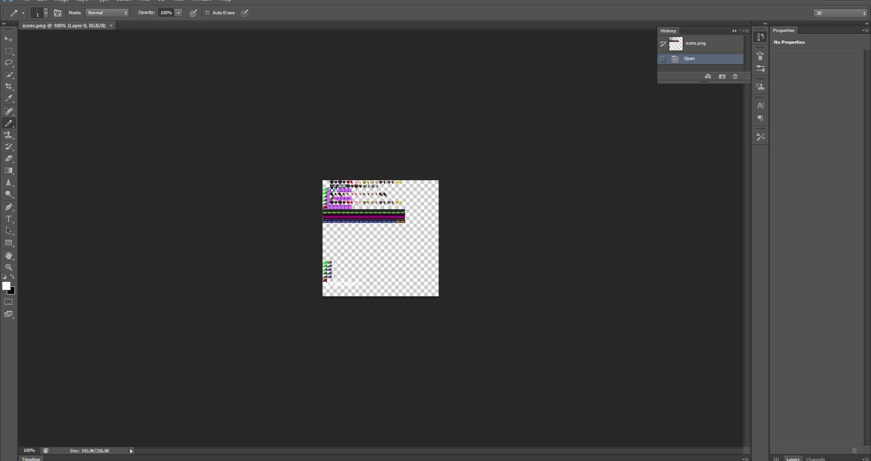
Zoom in three steps on icons.png and pan to the top-left crosshair sprite
key("ctrl+plus")
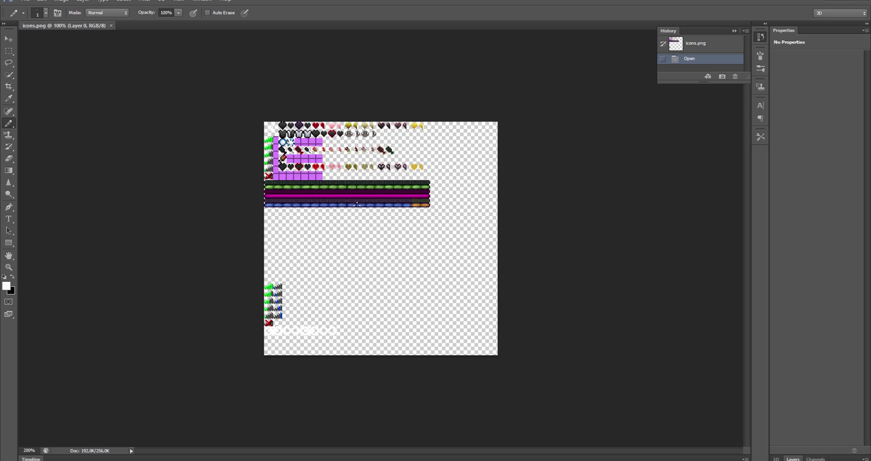
key("ctrl+plus")
key("ctrl+plus")
key("ctrl+plus")
key("ctrl+plus")
key("ctrl+plus")
key("ctrl+plus")
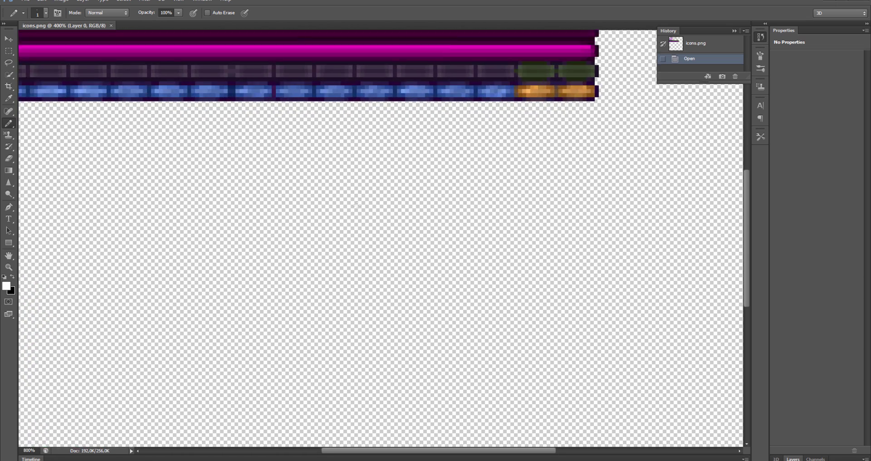
key("ctrl+plus")
key("ctrl+plus")
key("ctrl+plus")
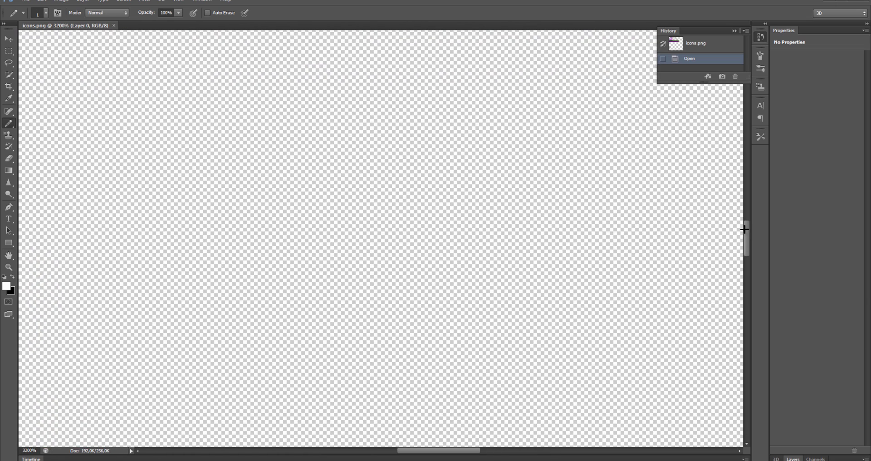
mouse_move(746, 239)
left_mouse_down()
mouse_move(756, 58)
mouse_move(753, 72)
left_mouse_up()
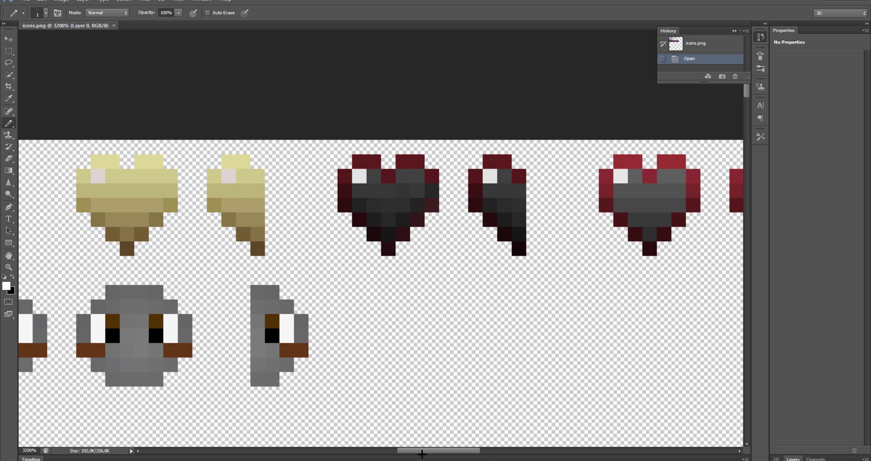
left_click_drag(429, 450, 236, 450)
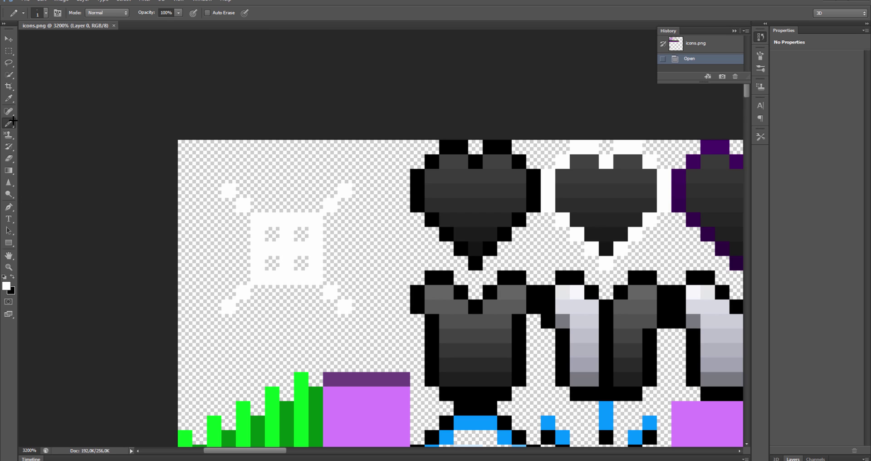
With a black 1 px Pencil, draw a single black pixel at the crosshair's centre
left_click(11, 276)
right_click(8, 123)
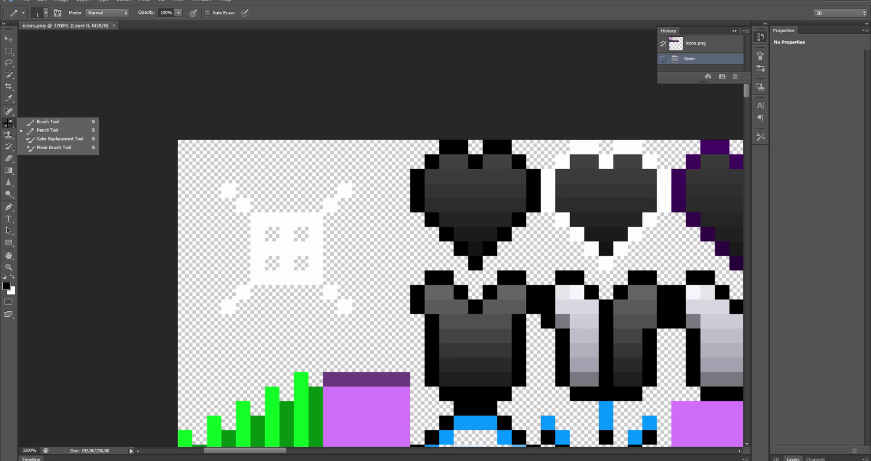
left_click(47, 131)
left_click(46, 13)
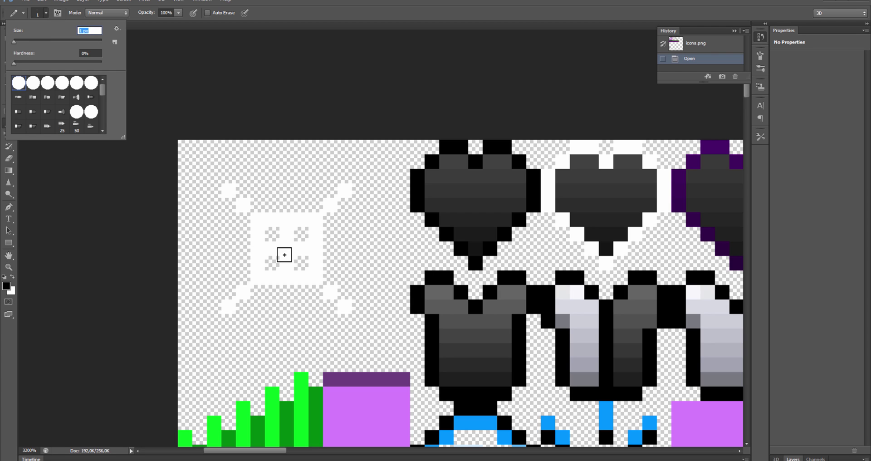
left_click(286, 248)
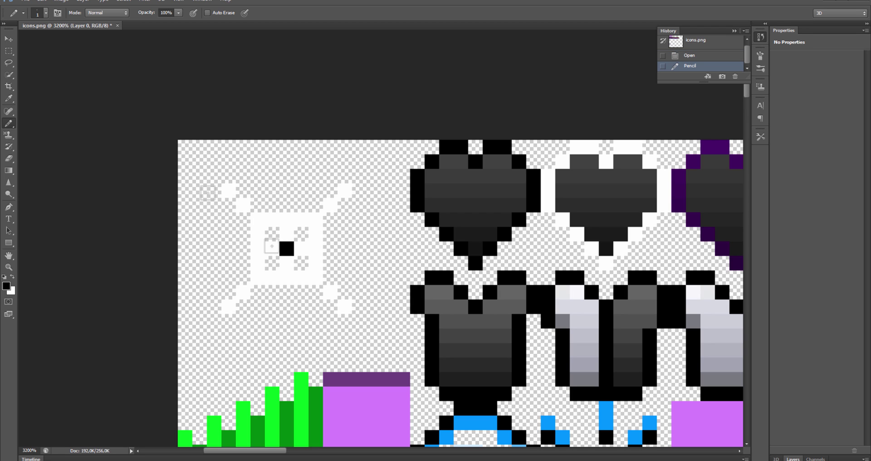
Clear the remaining white crosshair pixels with rectangular selections, then deselect
left_click(6, 51)
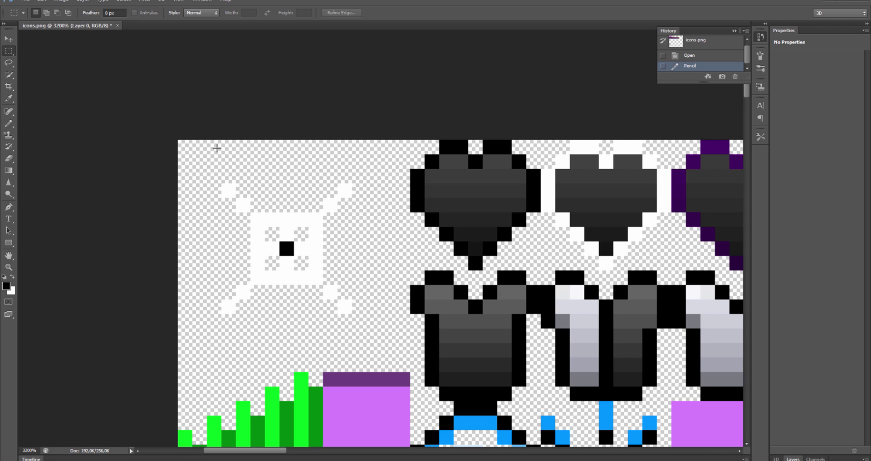
left_click_drag(207, 170, 328, 232)
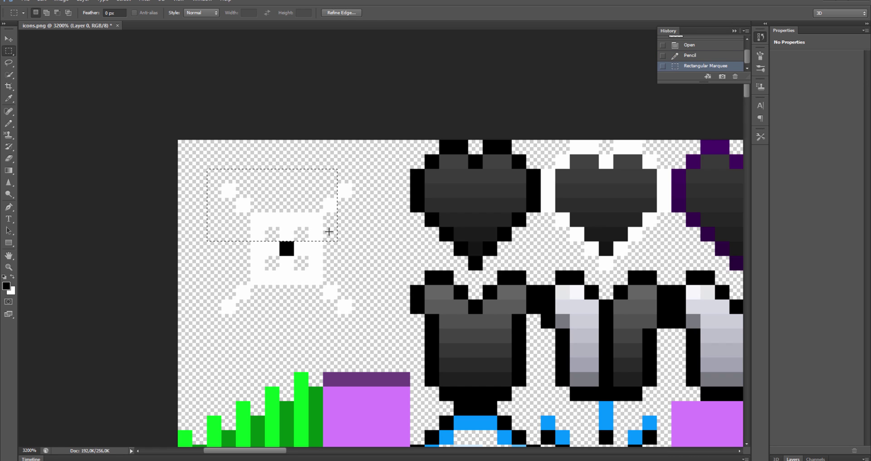
key("Delete")
mouse_move(315, 220)
left_mouse_down()
mouse_move(402, 278)
mouse_move(313, 284)
mouse_move(233, 245)
mouse_move(352, 182)
mouse_move(334, 171)
left_mouse_up()
key("Delete")
key("Delete")
key("Delete")
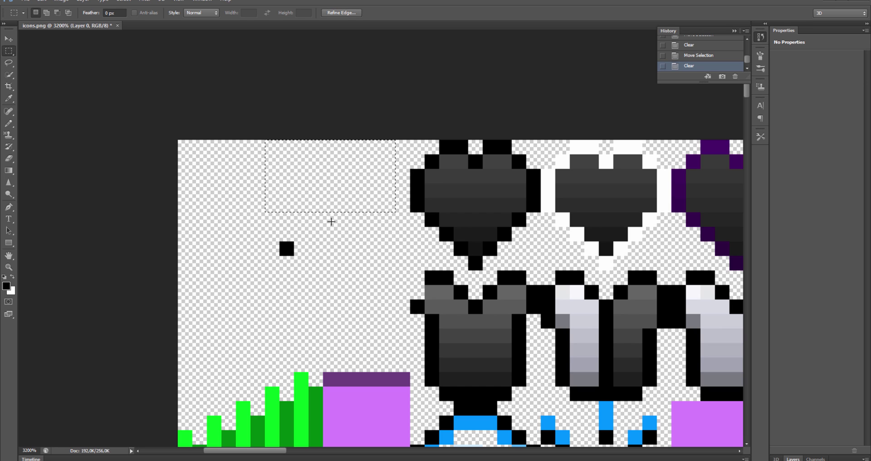
left_click(327, 177)
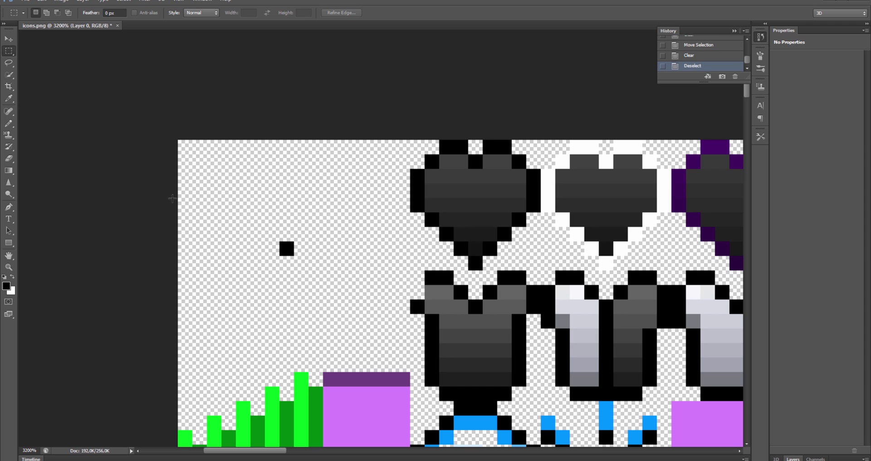
Paint the pixels around the black centre white with the Pencil
left_click(12, 277)
left_click(9, 123)
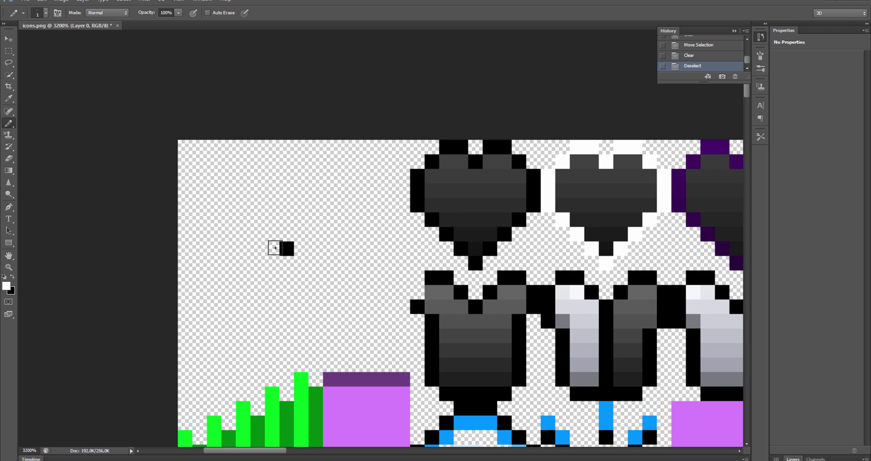
mouse_move(271, 249)
left_mouse_down()
mouse_move(256, 249)
mouse_move(256, 218)
mouse_move(316, 218)
mouse_move(316, 250)
mouse_move(254, 274)
left_mouse_up()
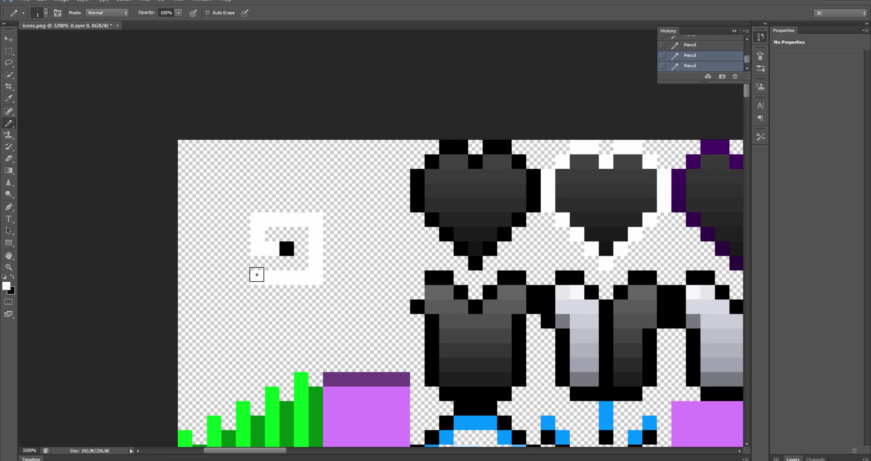
left_click(287, 263)
left_click(301, 248)
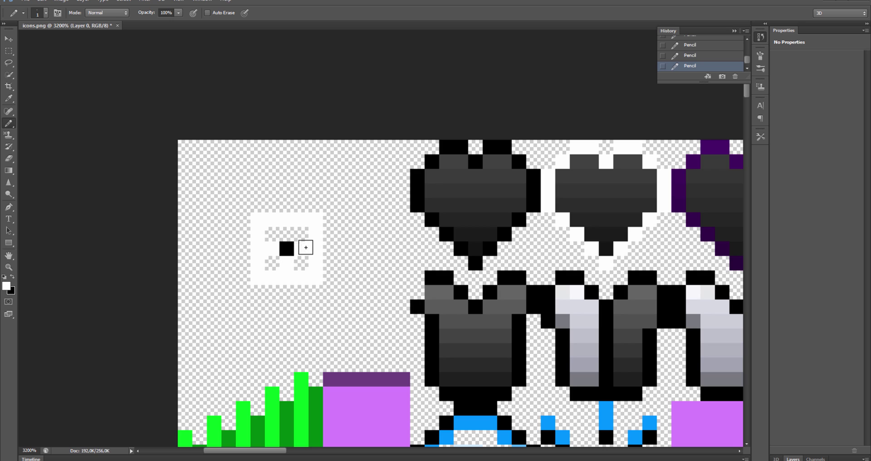
left_click(287, 234)
Clear the corner areas of the crosshair square with rectangular selections, then deselect
left_click(8, 51)
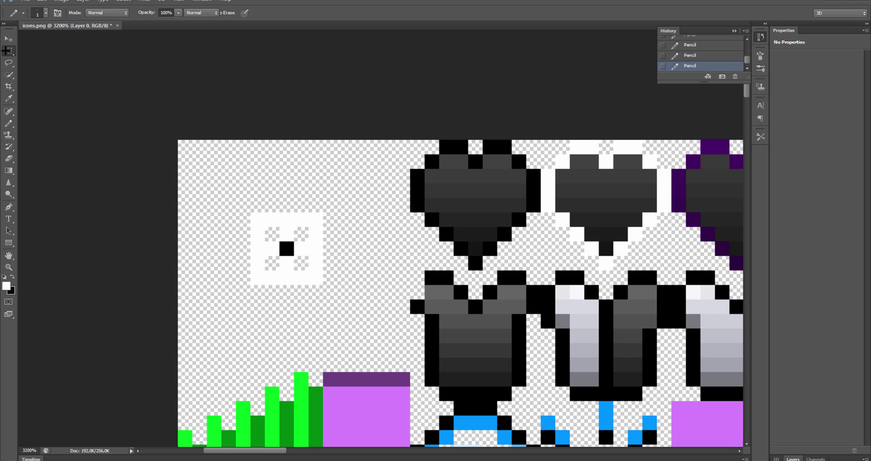
left_click_drag(223, 200, 254, 213)
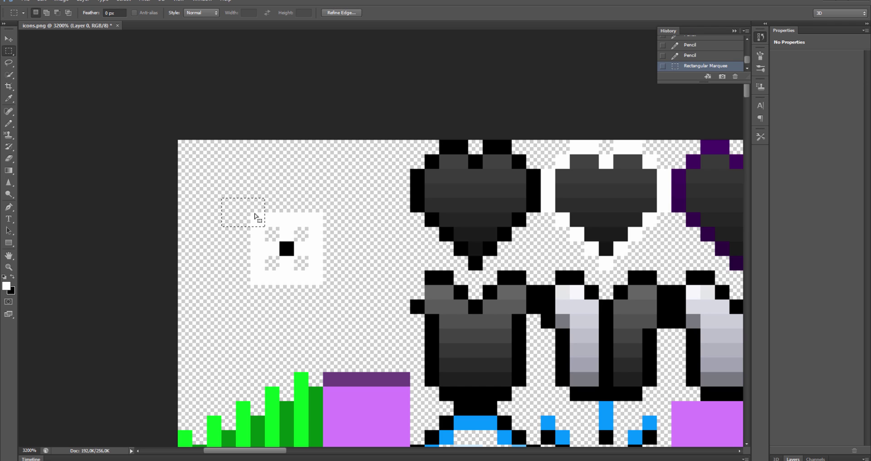
key("Delete")
key("Delete")
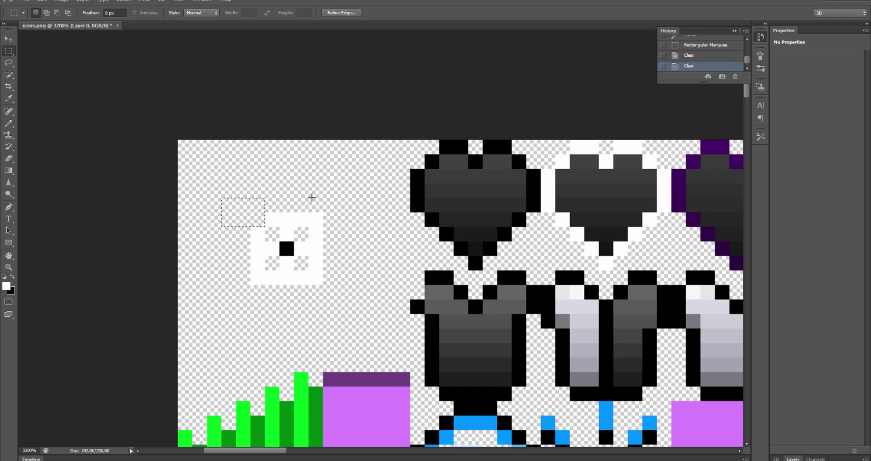
mouse_move(311, 199)
left_mouse_down()
mouse_move(320, 224)
mouse_move(316, 291)
mouse_move(256, 288)
mouse_move(198, 263)
left_mouse_up()
key("Delete")
key("Delete")
key("Delete")
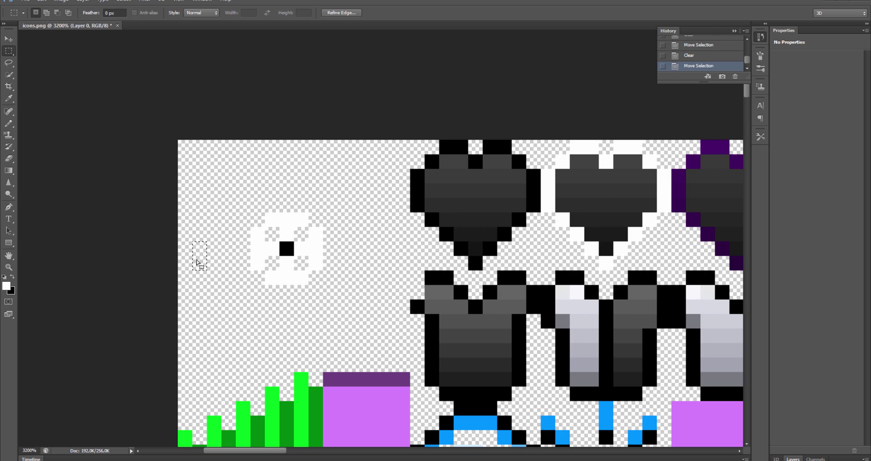
key("ctrl+d")
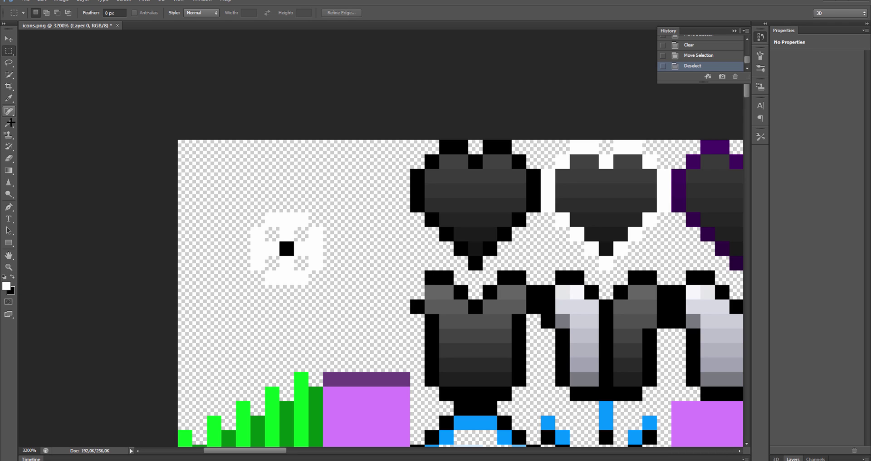
Paint the black centre pixel white and save icons.png
left_click(8, 123)
left_click(286, 248)
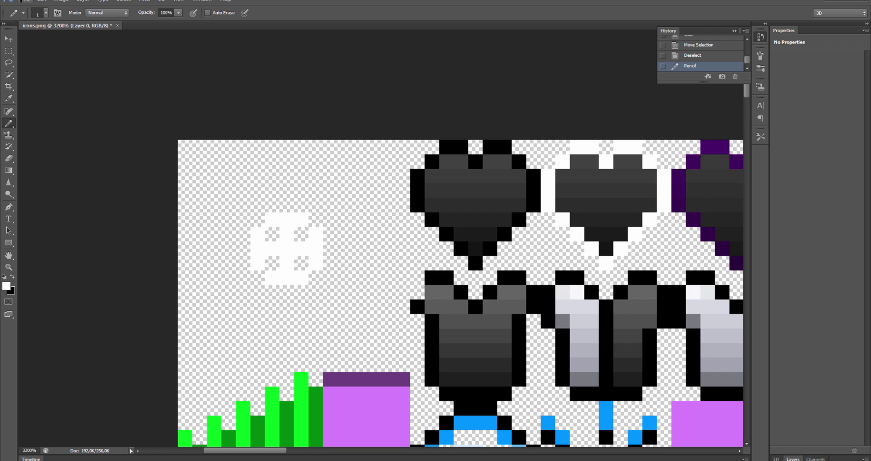
left_click(20, 1)
left_click(44, 96)
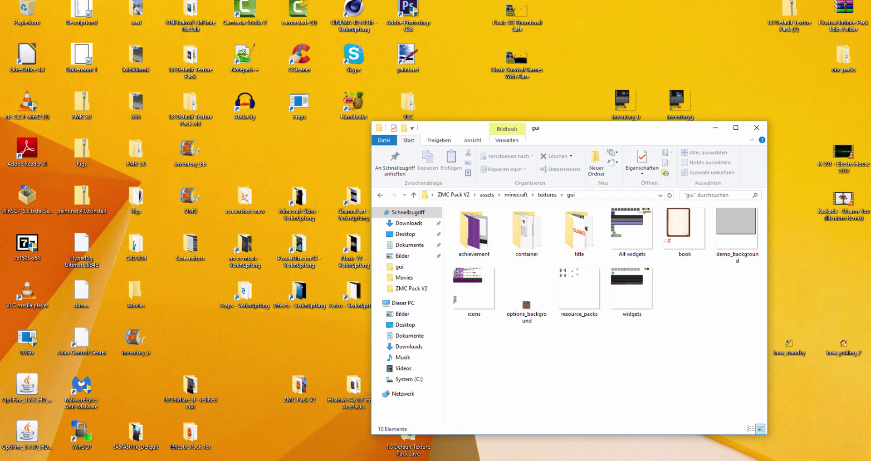
Open resourcepacks via Options > Resource Packs, drop ZMC Pack V2 in, and close the folder
key("alt+Tab")
left_click(400, 279)
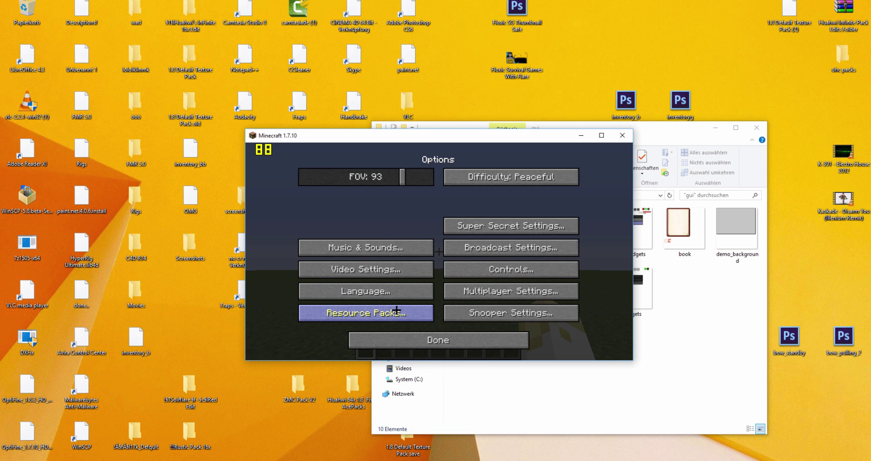
left_click(345, 313)
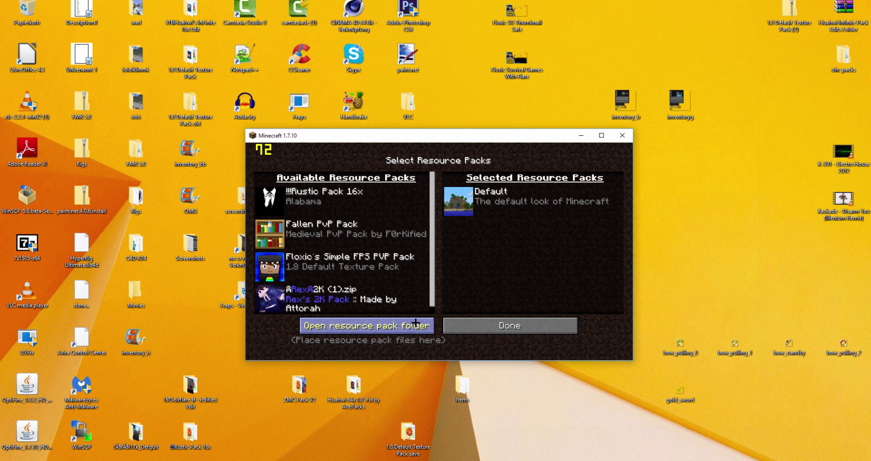
left_click(410, 325)
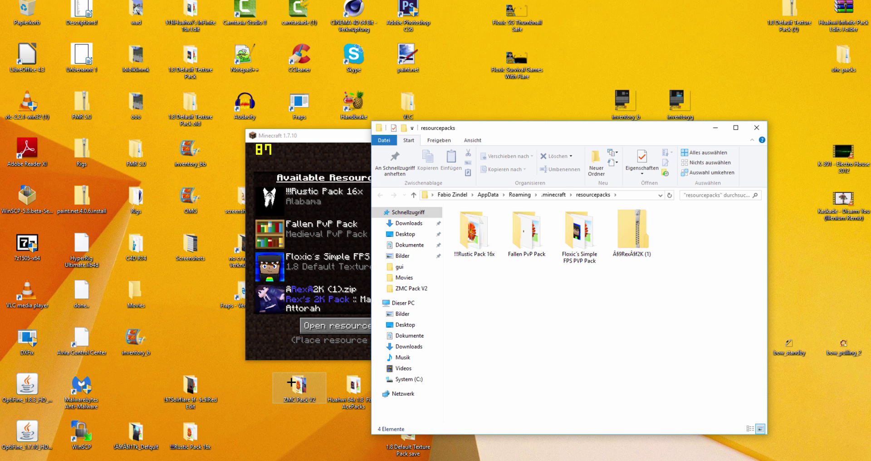
left_click_drag(291, 382, 571, 300)
left_click(309, 139)
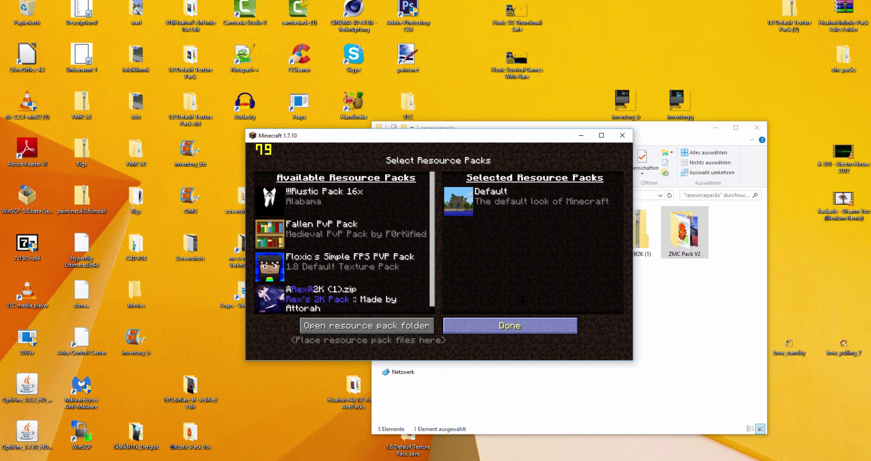
left_click(750, 129)
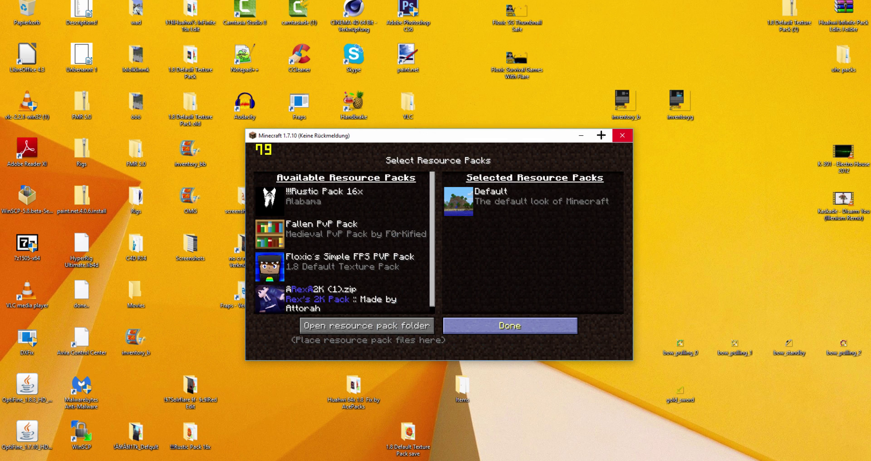
Reopen Resource Packs, move ZMC Pack V2 into Selected, and confirm with Done
key("F11")
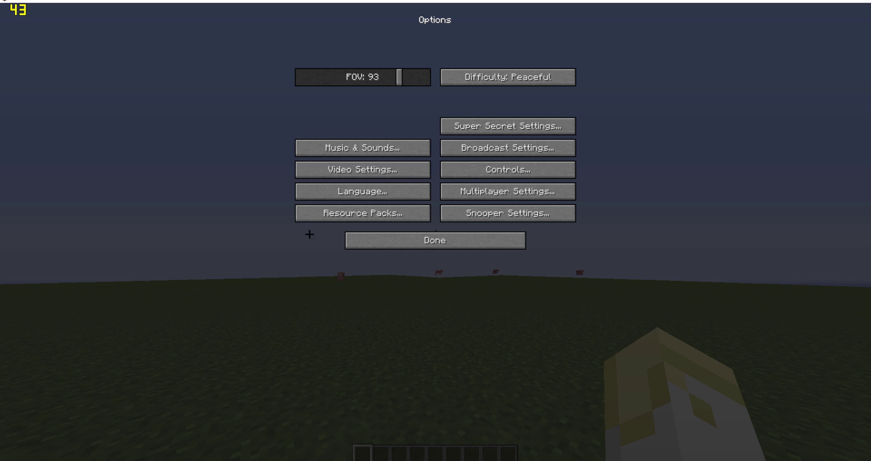
left_click(382, 207)
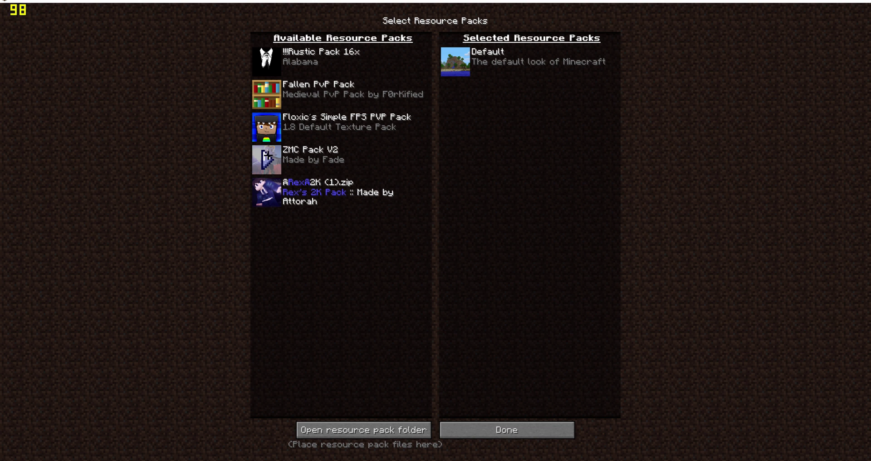
left_click(267, 160)
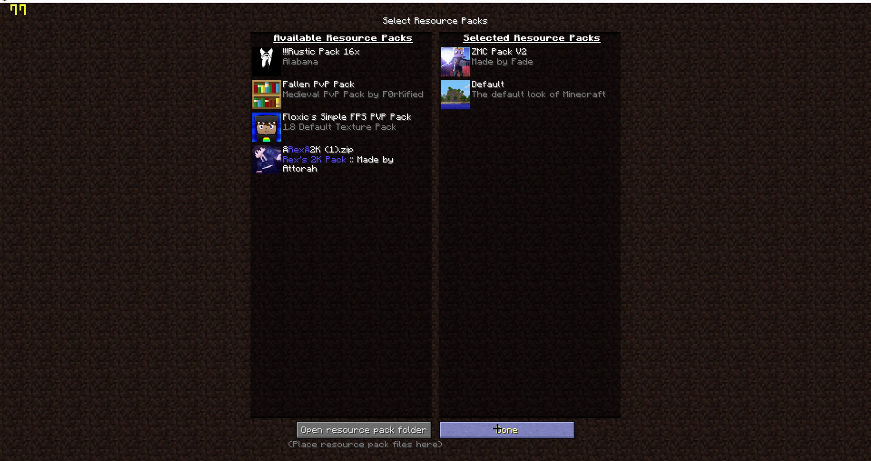
left_click(496, 429)
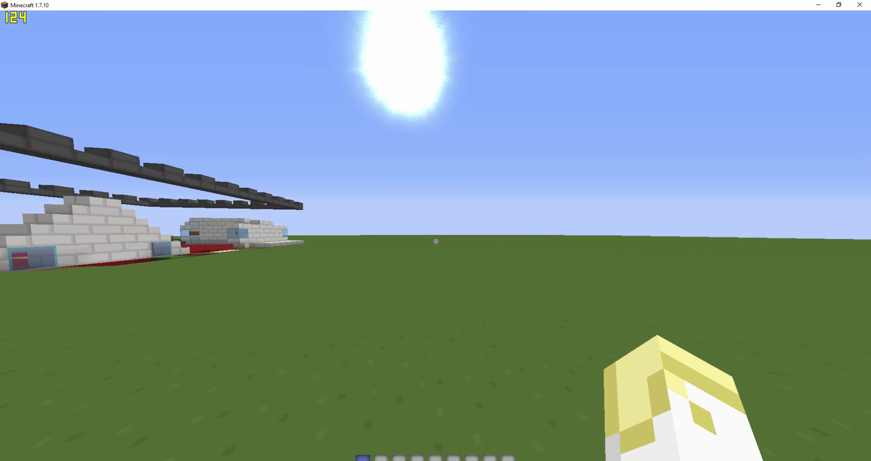
Switch the camera perspective and walk toward the white-brick building to view the crosshair
key("F5")
key("F5")
key("F5")
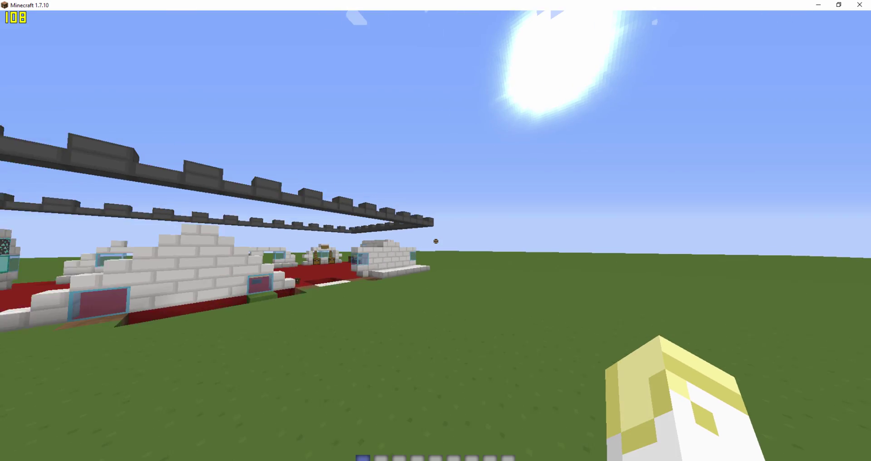
scroll(436, 241, "up", 1)
key("w")
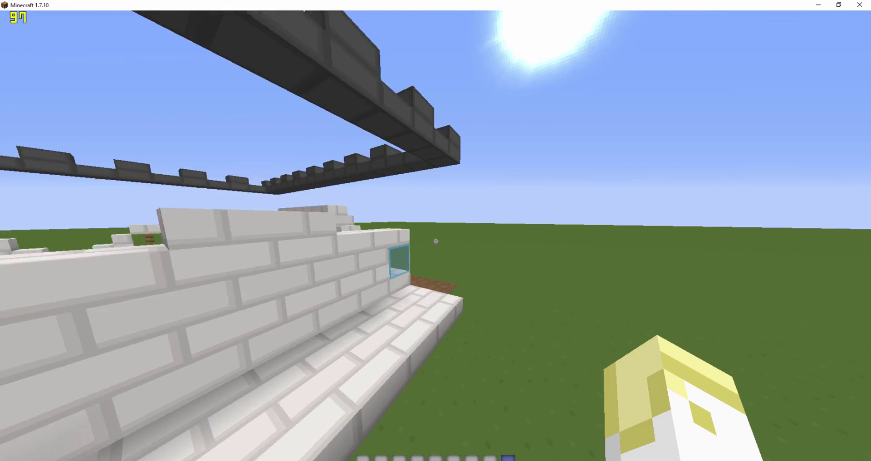